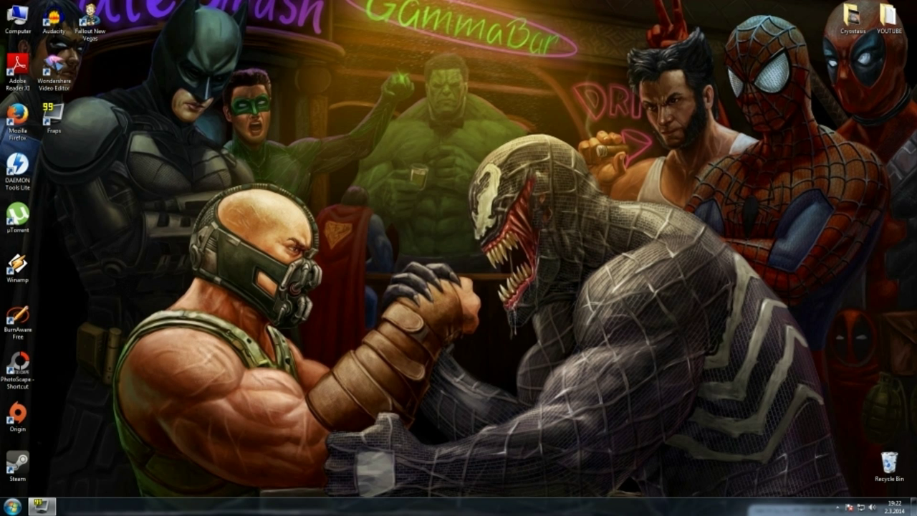
Open the Microphone's properties from Control Panel's Sound settings, Recording tab.
{"action": "left_click", "coordinate": [12, 505]}
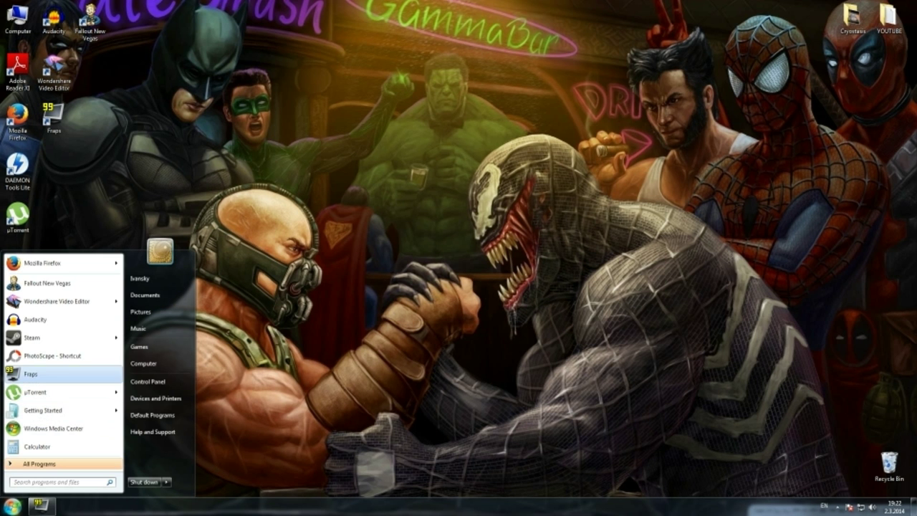
{"action": "left_click", "coordinate": [147, 381]}
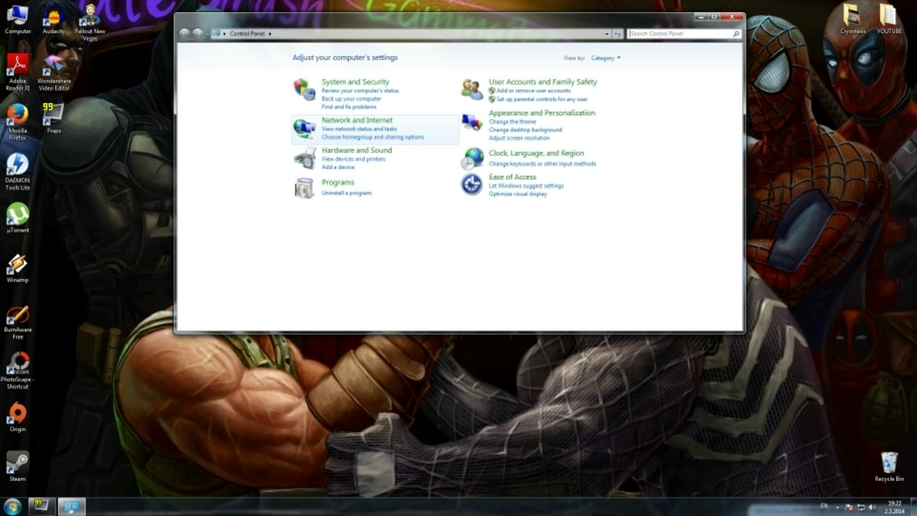
{"action": "left_click", "coordinate": [358, 151]}
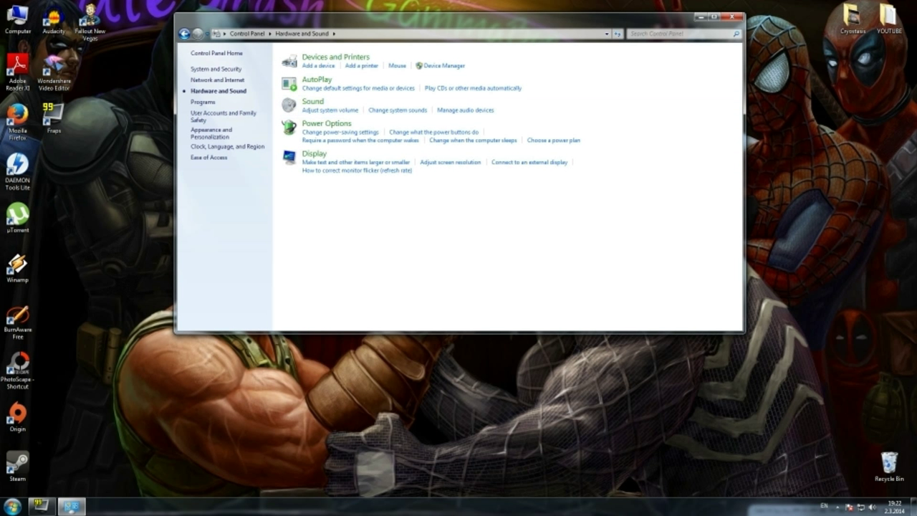
{"action": "left_click", "coordinate": [312, 101]}
{"action": "left_click", "coordinate": [71, 46]}
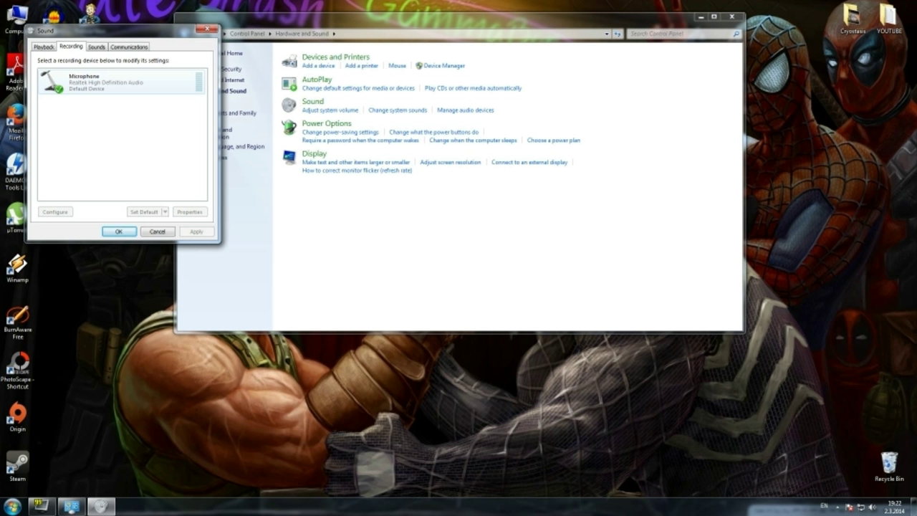
{"action": "right_click", "coordinate": [95, 87]}
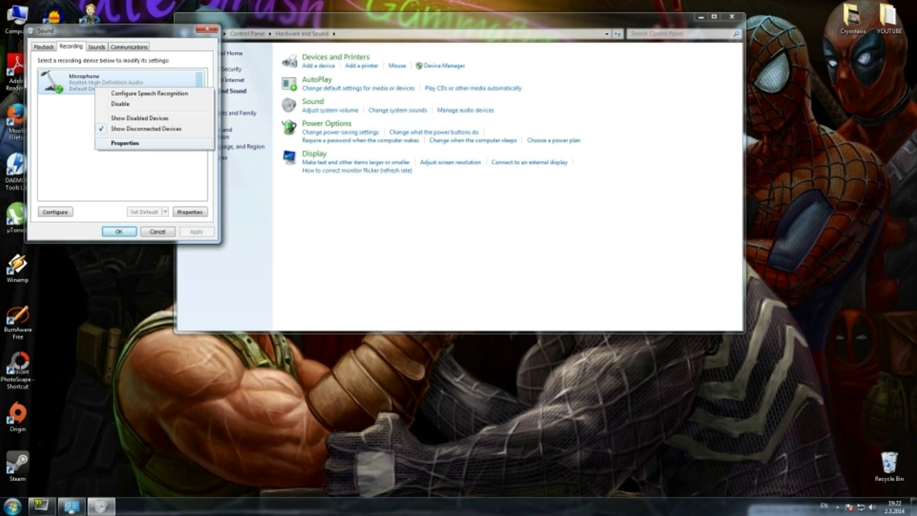
{"action": "left_click", "coordinate": [125, 142]}
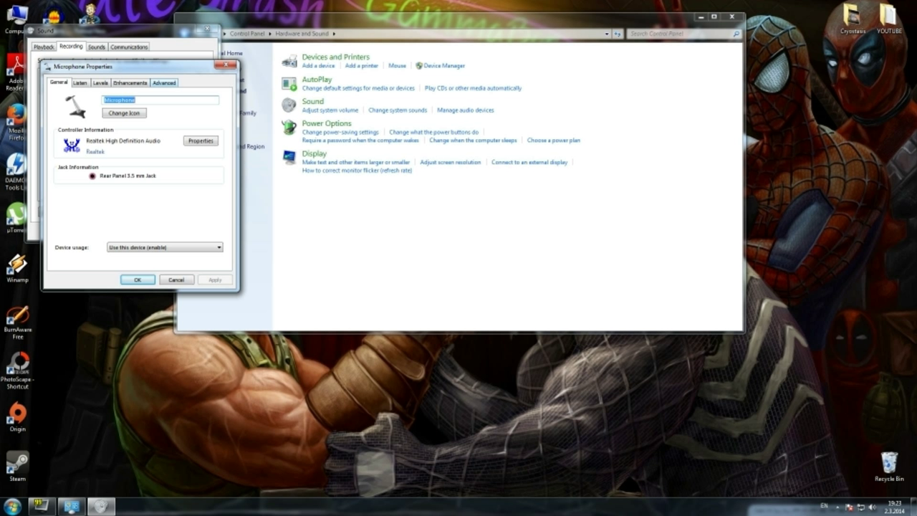
Set the microphone's default format to 2 channel, 16 bit, 96000 Hz Studio Quality and confirm.
{"action": "left_click", "coordinate": [164, 82]}
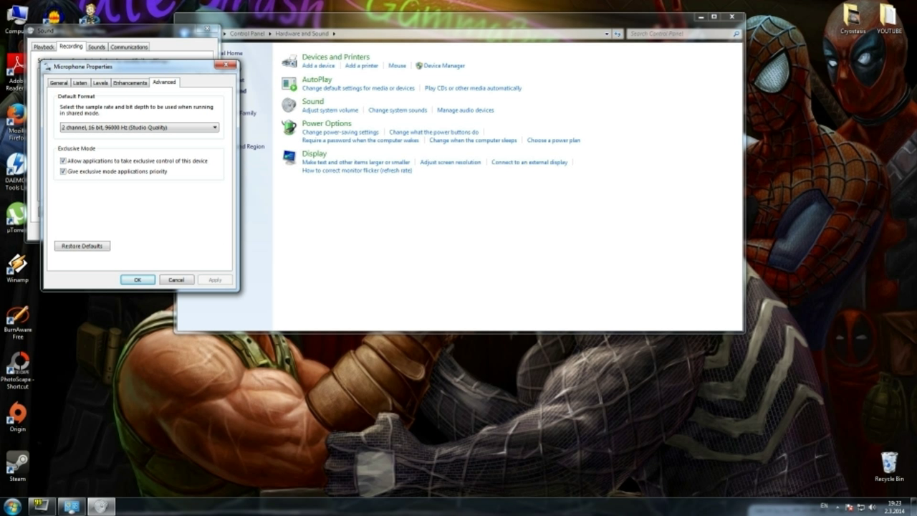
{"action": "left_click", "coordinate": [140, 126]}
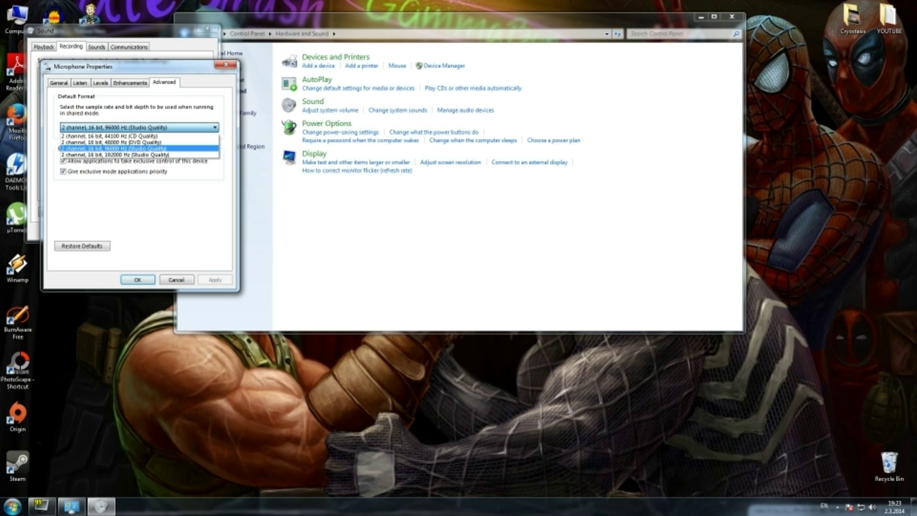
{"action": "left_click", "coordinate": [60, 149]}
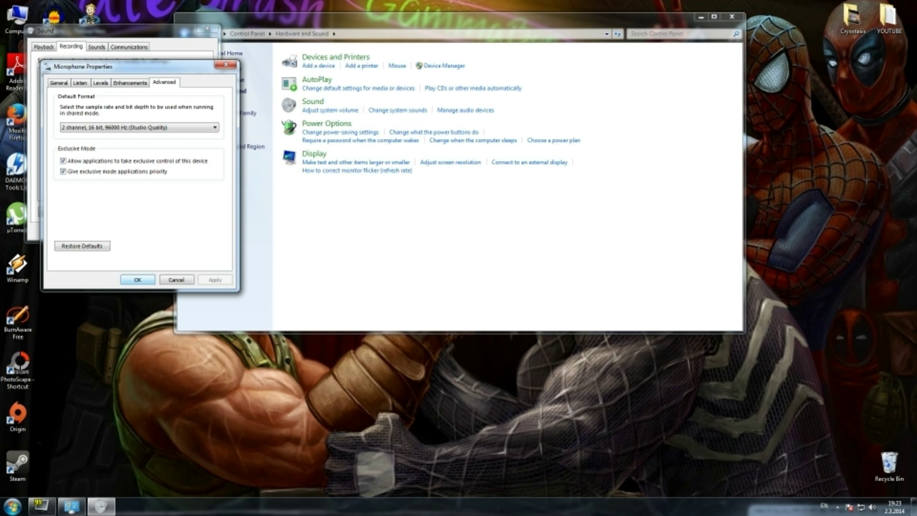
{"action": "left_click", "coordinate": [137, 280]}
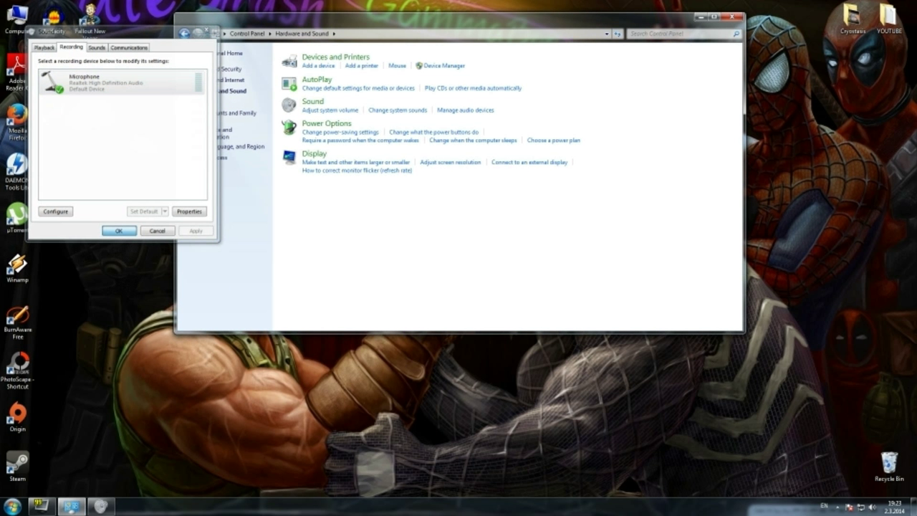
Close the Windows Sound settings dialog.
{"action": "key", "text": "Return"}
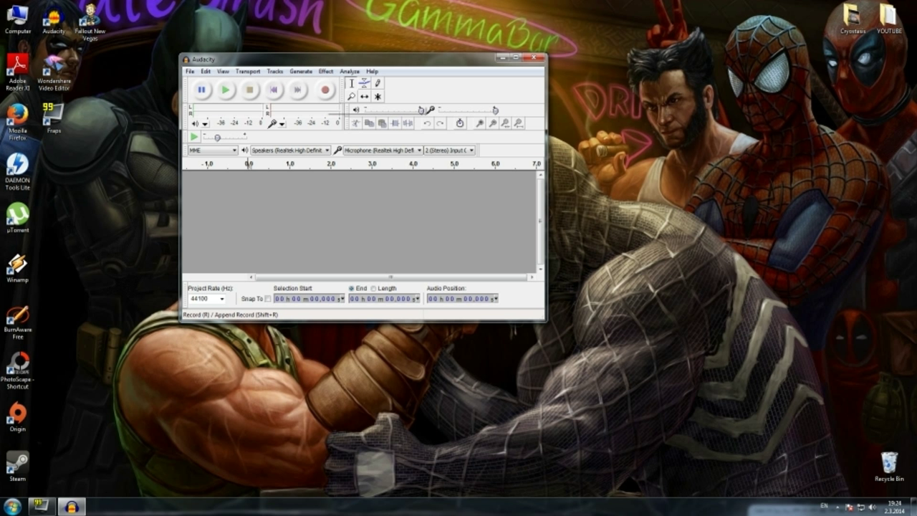
Record about ten seconds of speech from the microphone, then return to the start.
{"action": "left_click", "coordinate": [325, 89]}
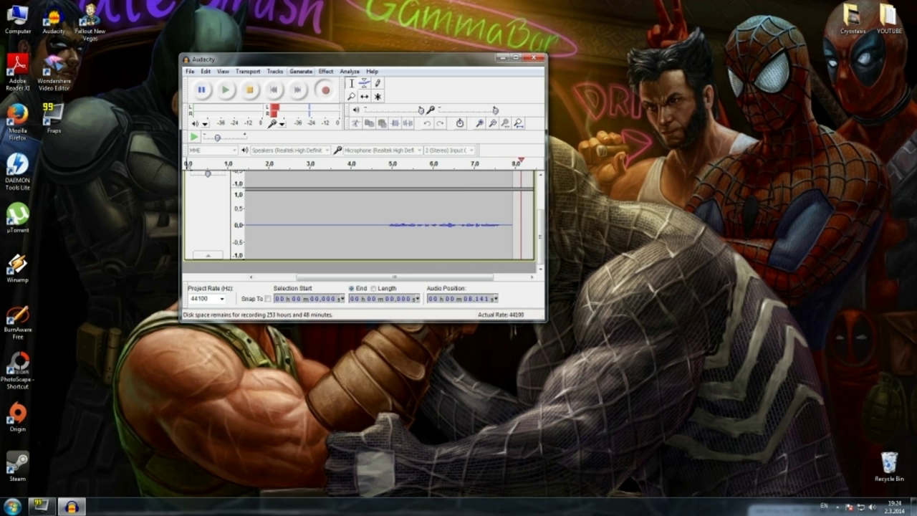
{"action": "left_click", "coordinate": [249, 89]}
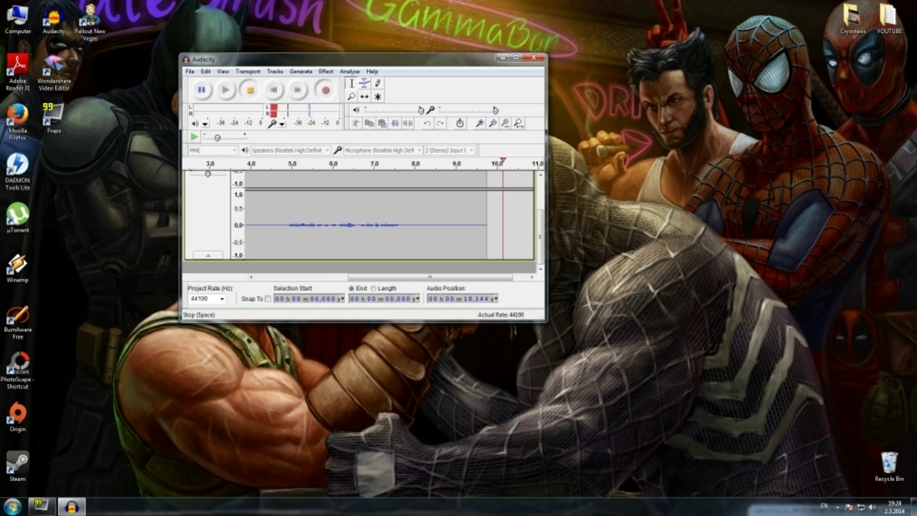
{"action": "key", "text": "Home"}
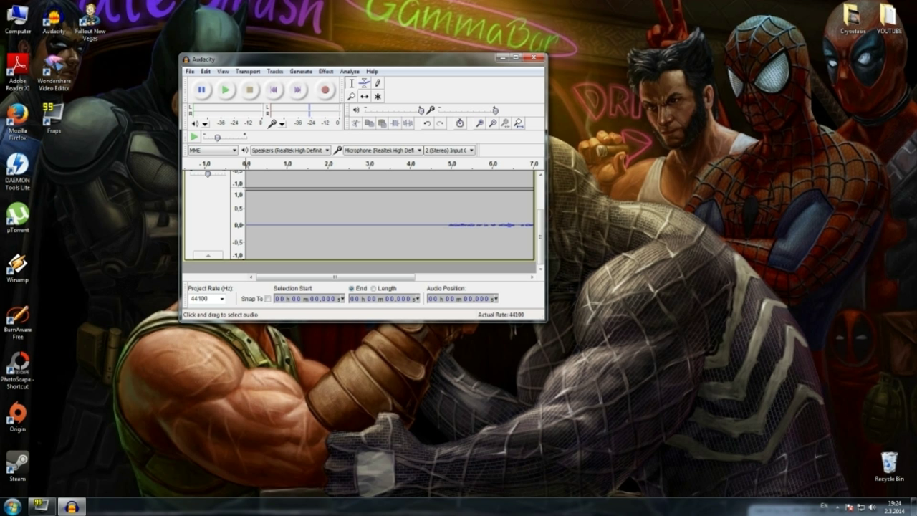
Select the quiet stretch before the speech and capture it as the noise profile.
{"action": "left_click", "coordinate": [372, 222]}
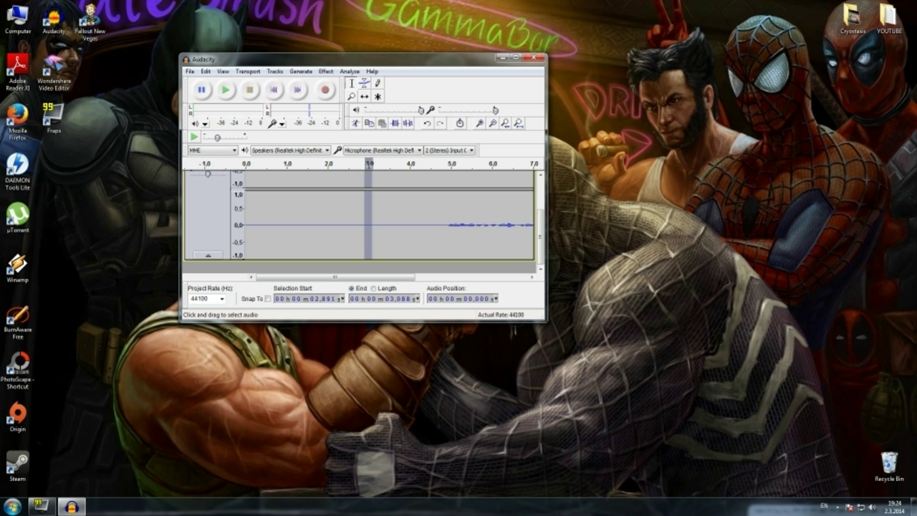
{"action": "left_click_drag", "start_coordinate": [373, 222], "coordinate": [317, 222]}
{"action": "scroll", "coordinate": [317, 215], "scroll_direction": "up", "scroll_amount": 2}
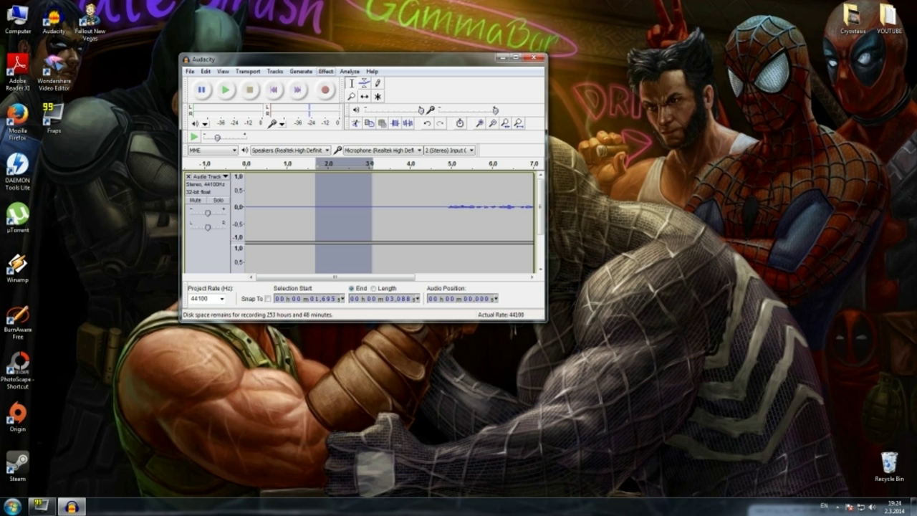
{"action": "left_click", "coordinate": [326, 71]}
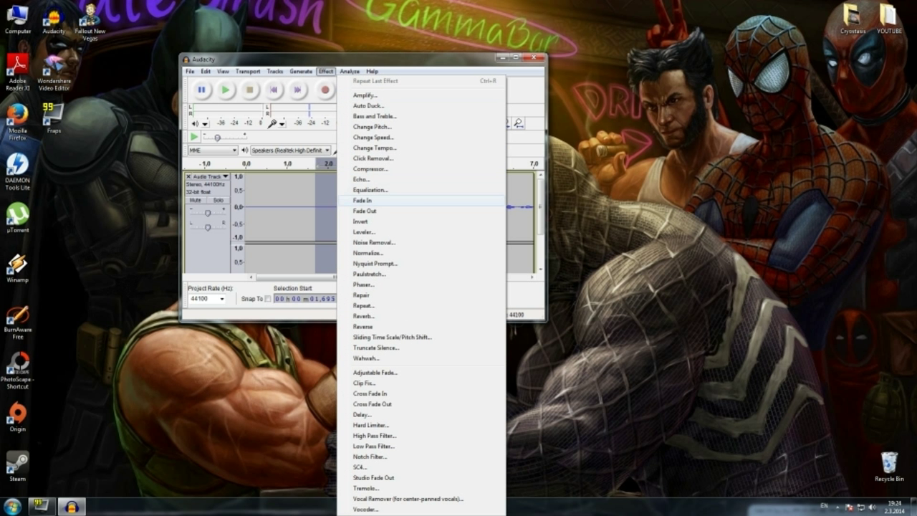
{"action": "left_click", "coordinate": [373, 242]}
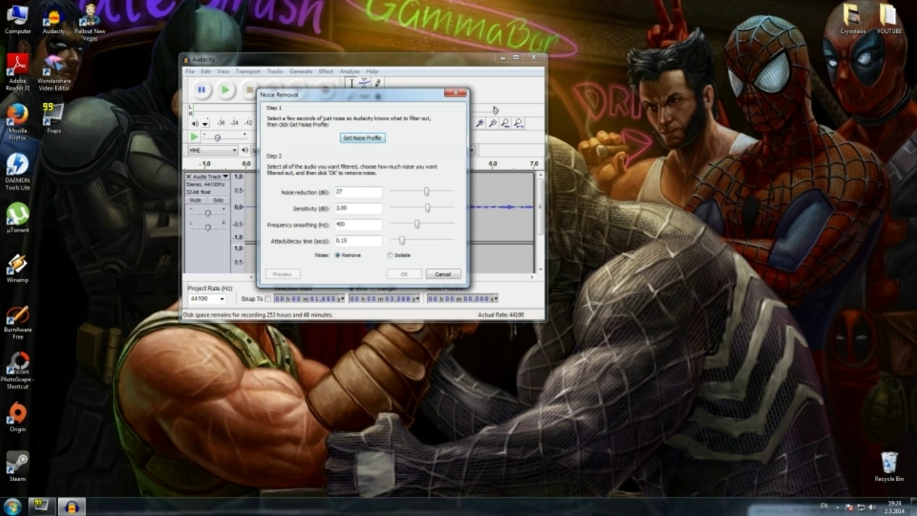
{"action": "left_click", "coordinate": [362, 138]}
Apply Noise Removal to the entire track.
{"action": "key", "text": "ctrl+a"}
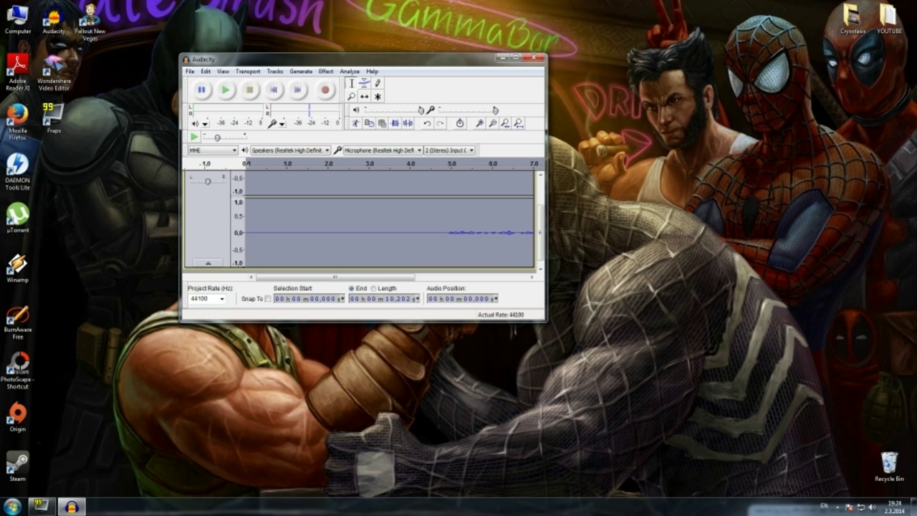
{"action": "left_click", "coordinate": [326, 71]}
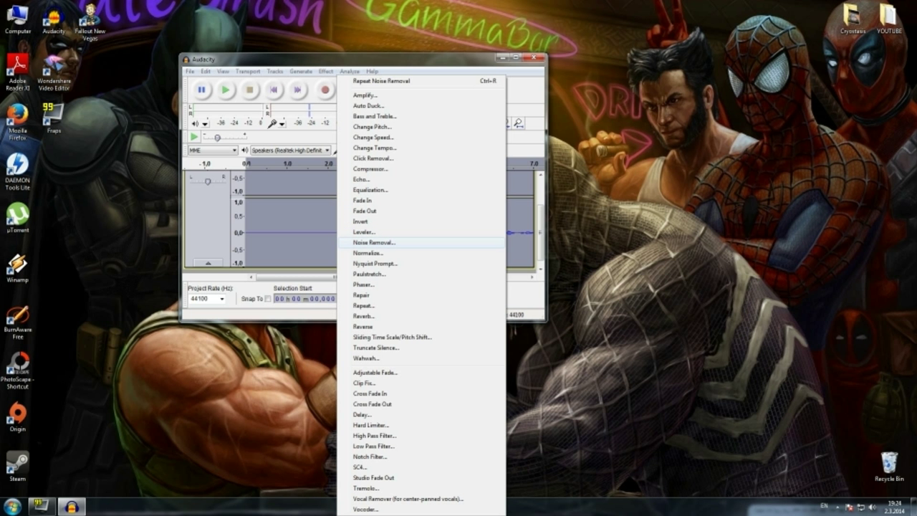
{"action": "left_click", "coordinate": [373, 242]}
{"action": "left_click", "coordinate": [403, 274]}
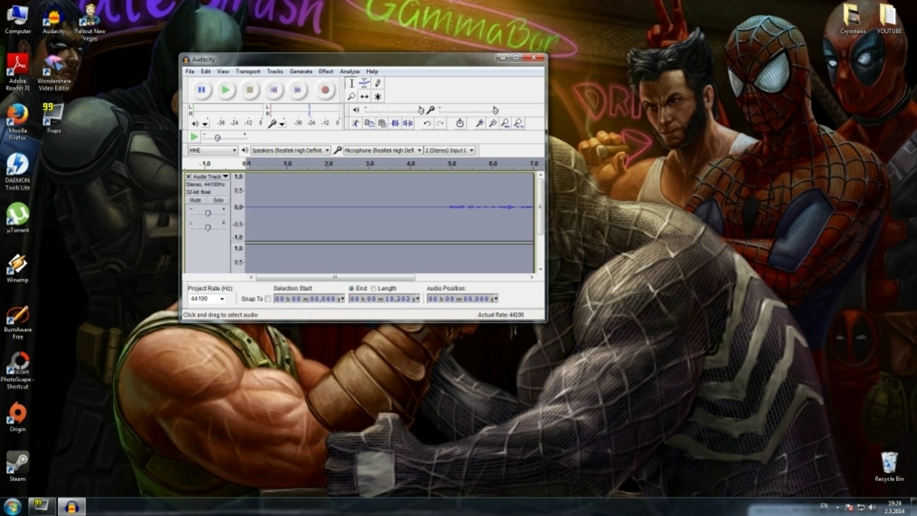
Delete the silent opening 4.458 seconds and the silent tail after the speech.
{"action": "left_click", "coordinate": [428, 215]}
{"action": "scroll", "coordinate": [428, 215], "scroll_direction": "down", "scroll_amount": 2}
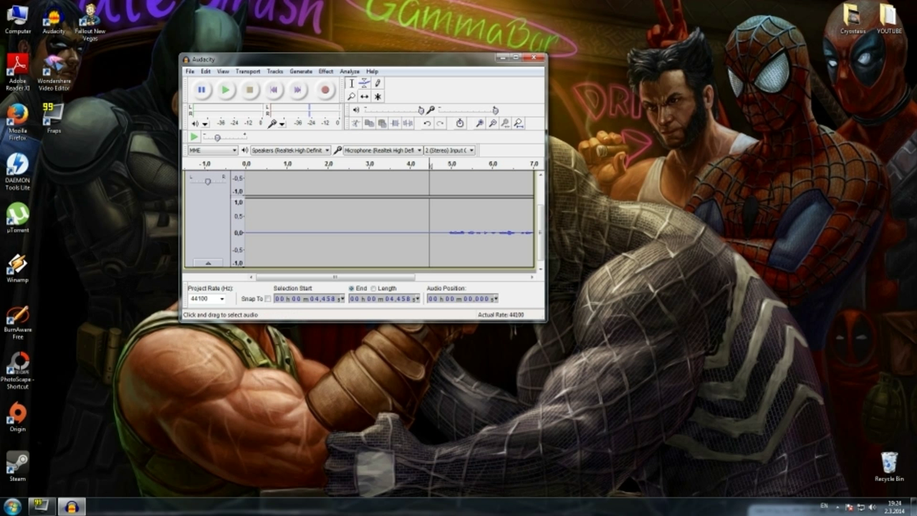
{"action": "left_click_drag", "start_coordinate": [429, 215], "coordinate": [245, 215]}
{"action": "key", "text": "Delete"}
{"action": "scroll", "coordinate": [358, 222], "scroll_direction": "right", "scroll_amount": 1}
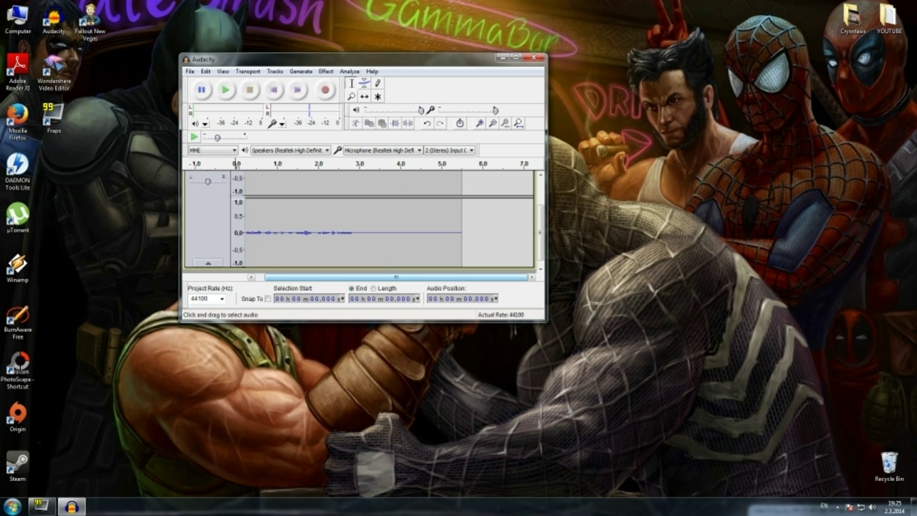
{"action": "left_click_drag", "start_coordinate": [376, 229], "coordinate": [502, 229]}
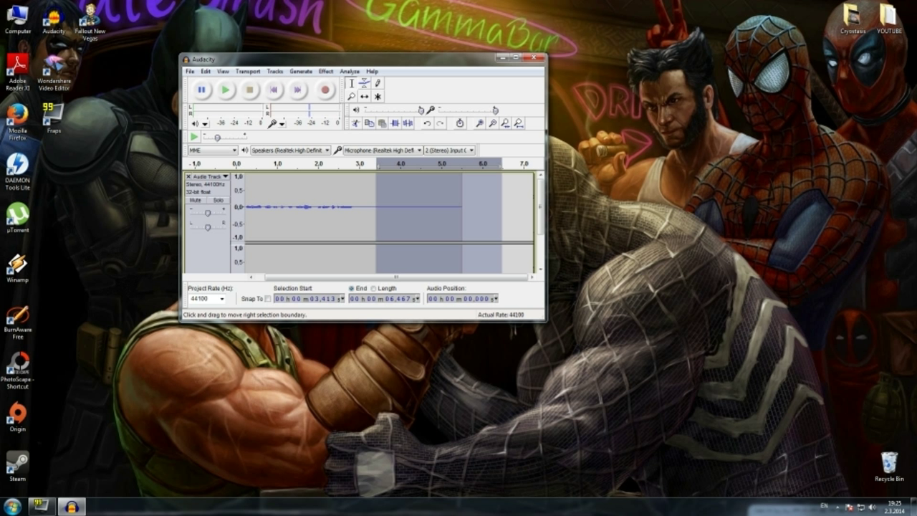
{"action": "key", "text": "Delete"}
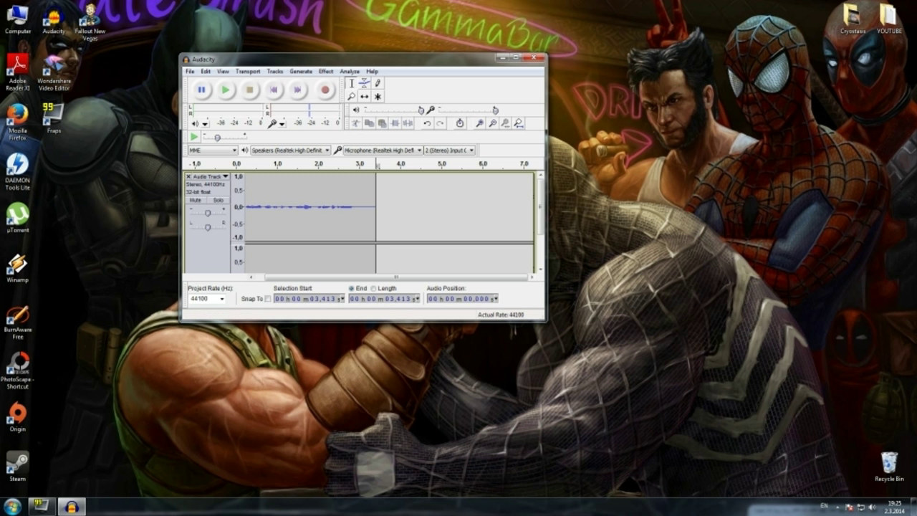
Play the trimmed recording from the start, then select the whole track.
{"action": "left_click", "coordinate": [273, 90]}
{"action": "key", "text": "space"}
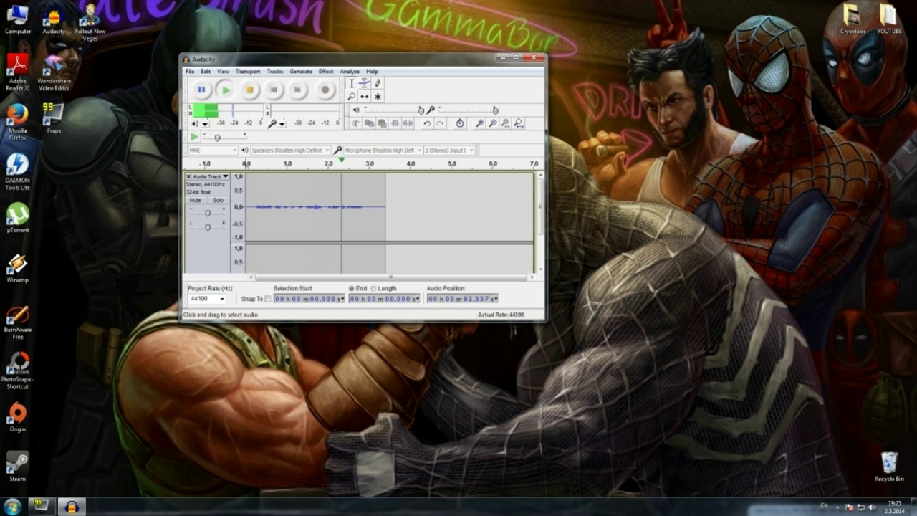
{"action": "left_click", "coordinate": [374, 208]}
{"action": "scroll", "coordinate": [373, 207], "scroll_direction": "down", "scroll_amount": 1}
{"action": "key", "text": "ctrl+a"}
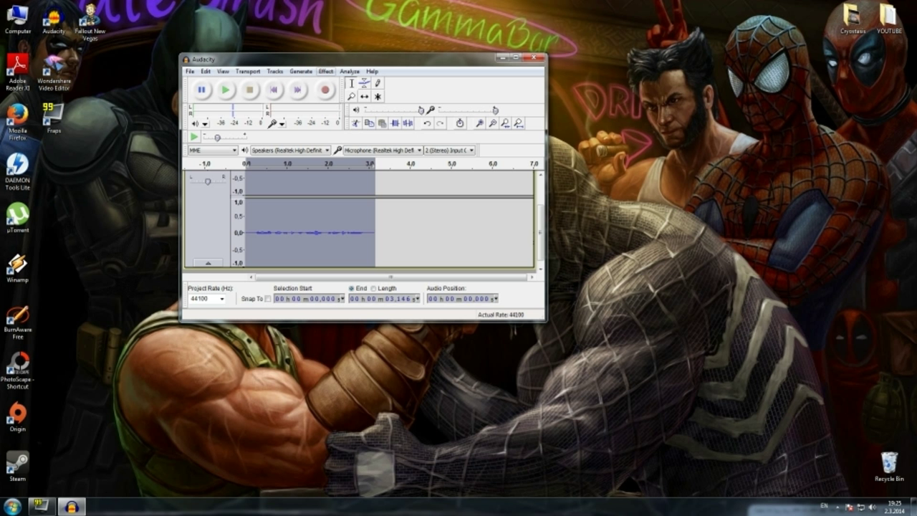
Apply the Compressor with default -12 dB threshold and 2:1 ratio, then play the result.
{"action": "left_click", "coordinate": [326, 71]}
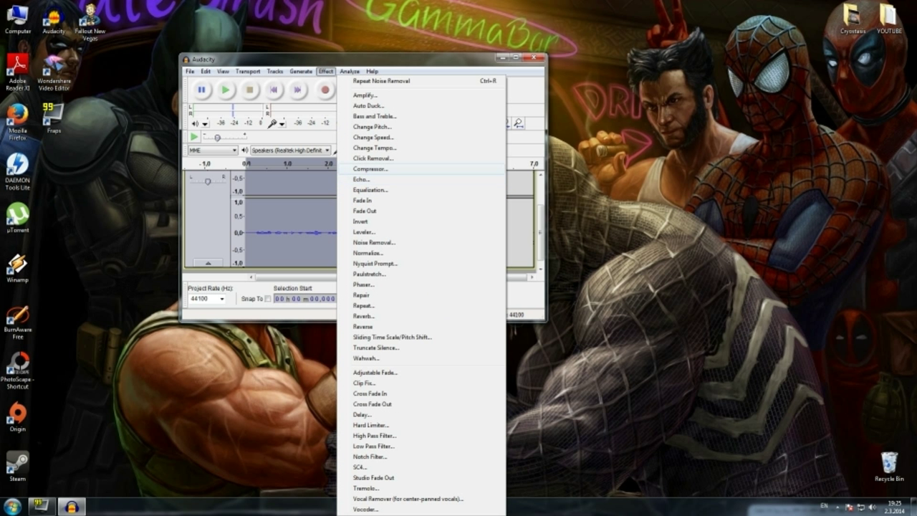
{"action": "left_click", "coordinate": [371, 168]}
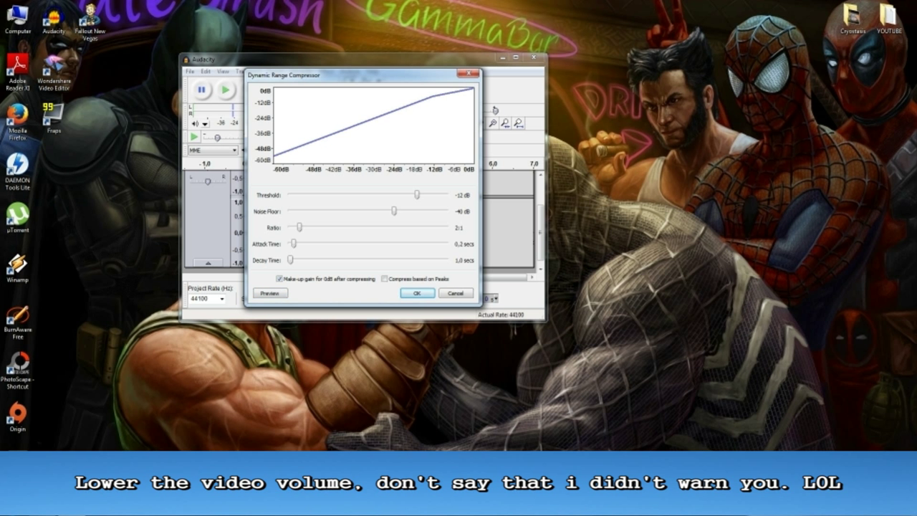
{"action": "left_click", "coordinate": [416, 293]}
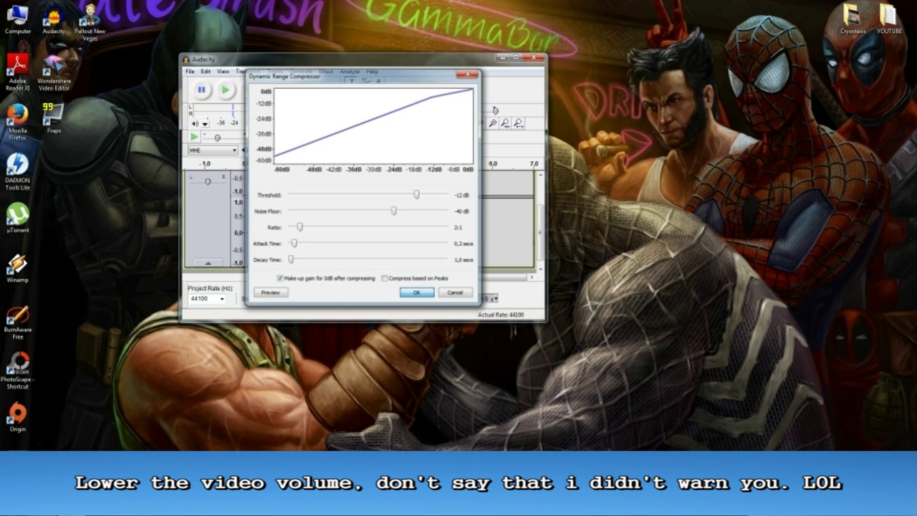
{"action": "key", "text": "space"}
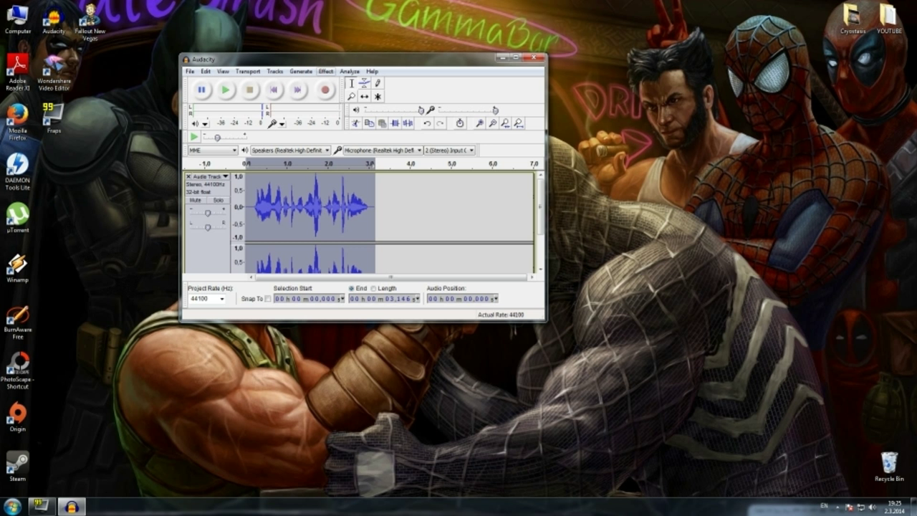
Preview the 100Hz Rumble preset curve in the Equalization effect.
{"action": "left_click", "coordinate": [326, 71]}
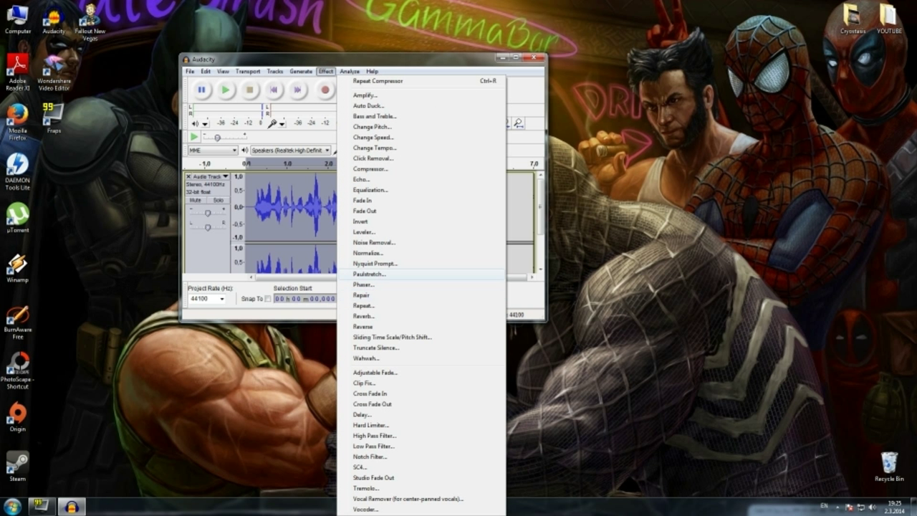
{"action": "left_click", "coordinate": [370, 190]}
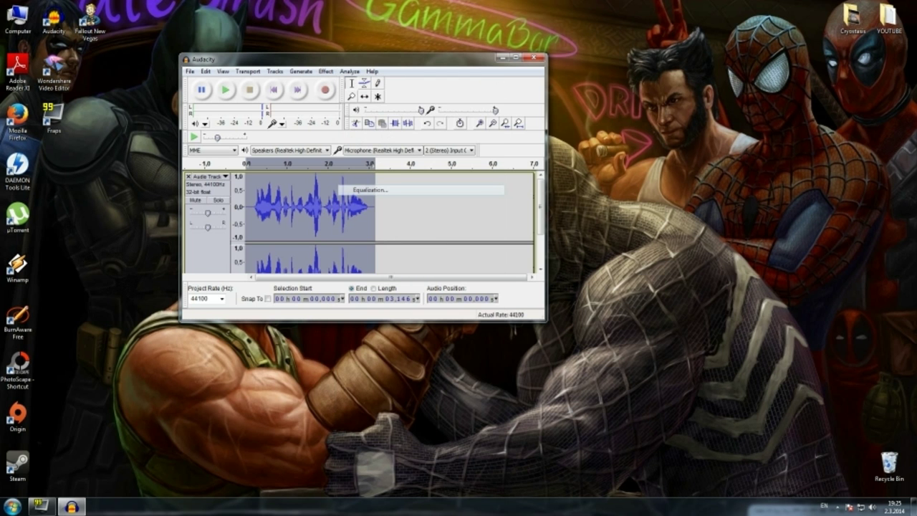
{"action": "left_click_drag", "start_coordinate": [286, 69], "coordinate": [325, 1]}
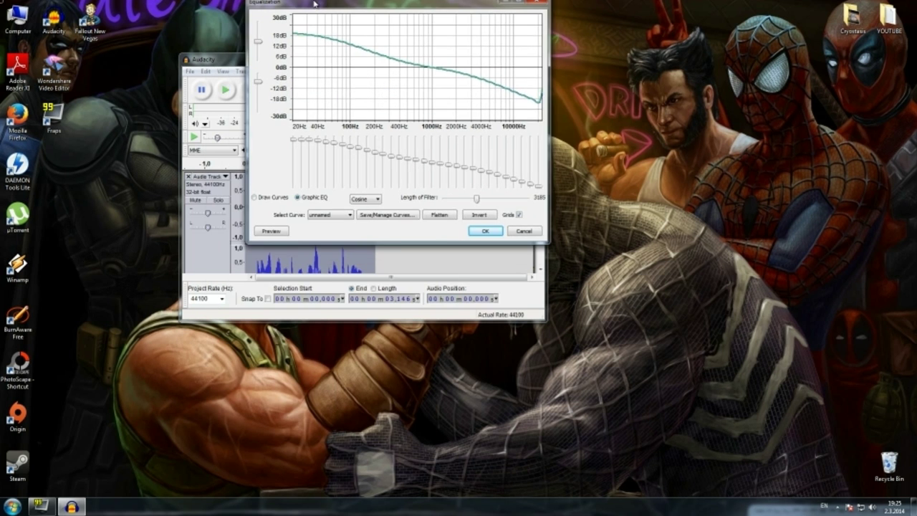
{"action": "key", "text": "super+Down"}
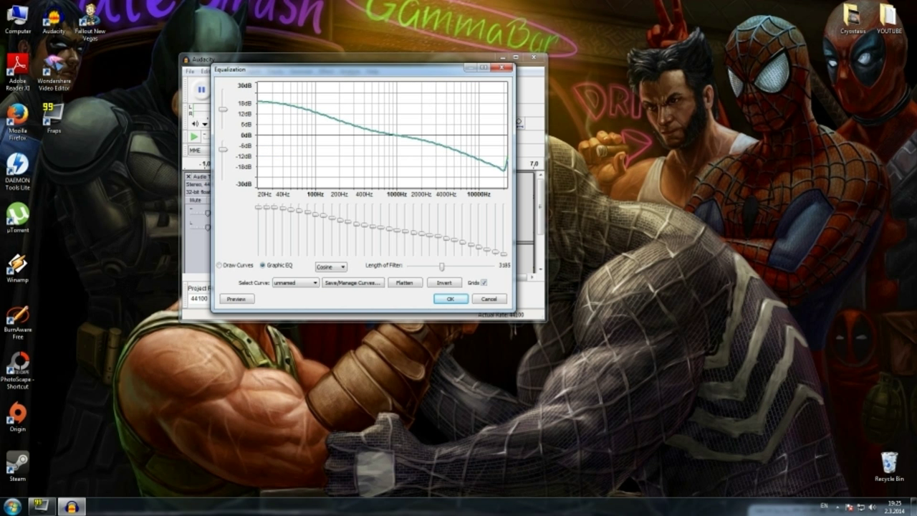
{"action": "left_click", "coordinate": [295, 282]}
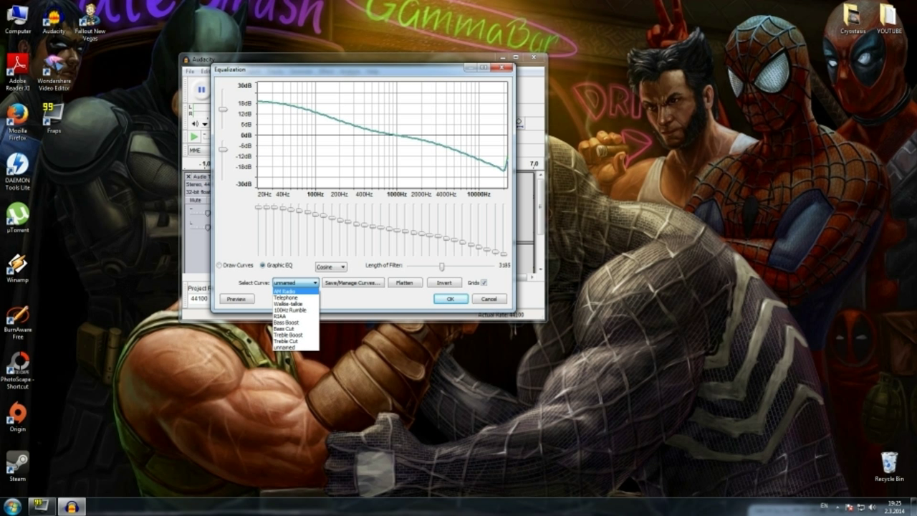
{"action": "key", "text": "Down"}
Switch the equalizer to the RIAA curve, preview it, and apply it.
{"action": "key", "text": "Down"}
{"action": "key", "text": "Down"}
{"action": "key", "text": "Return"}
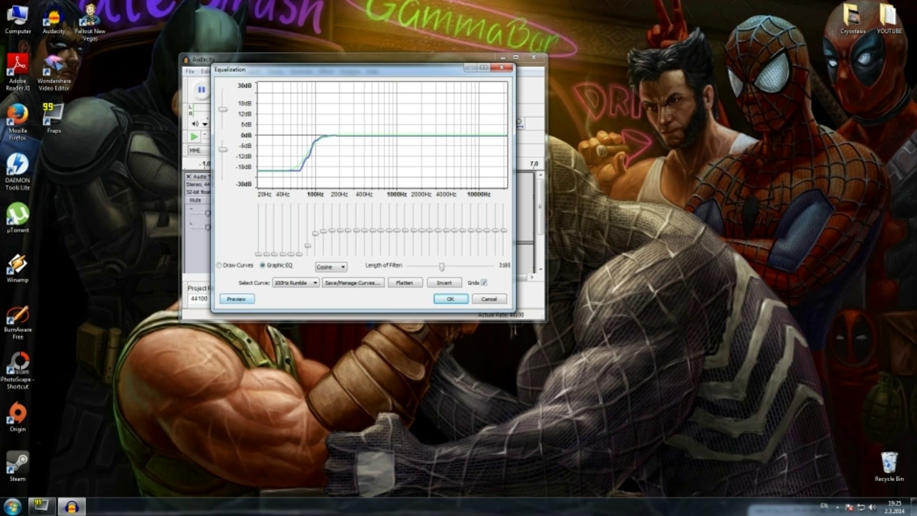
{"action": "left_click", "coordinate": [237, 299]}
{"action": "key", "text": "alt+Down"}
{"action": "key", "text": "Down"}
{"action": "key", "text": "Return"}
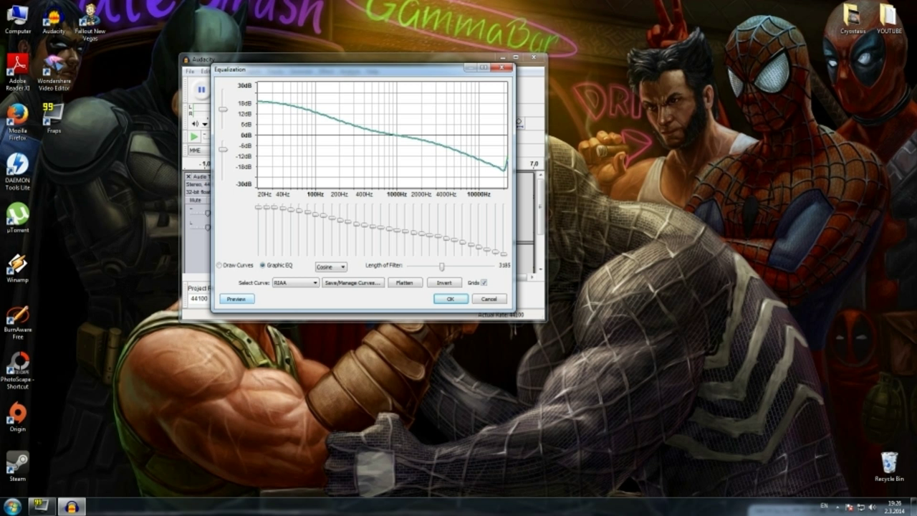
{"action": "key", "text": "space"}
{"action": "left_click", "coordinate": [450, 299]}
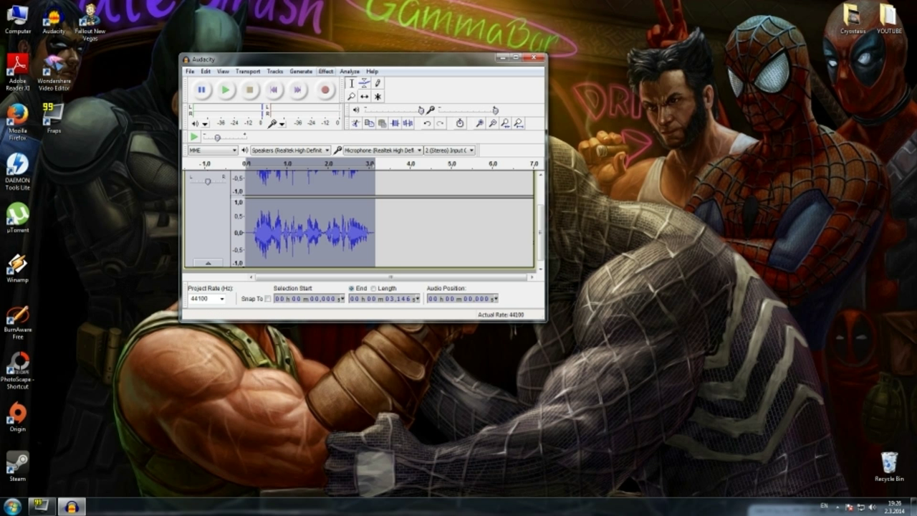
Apply Bass and Treble with bass, treble and level at 0, then replay from the start.
{"action": "left_click", "coordinate": [326, 71]}
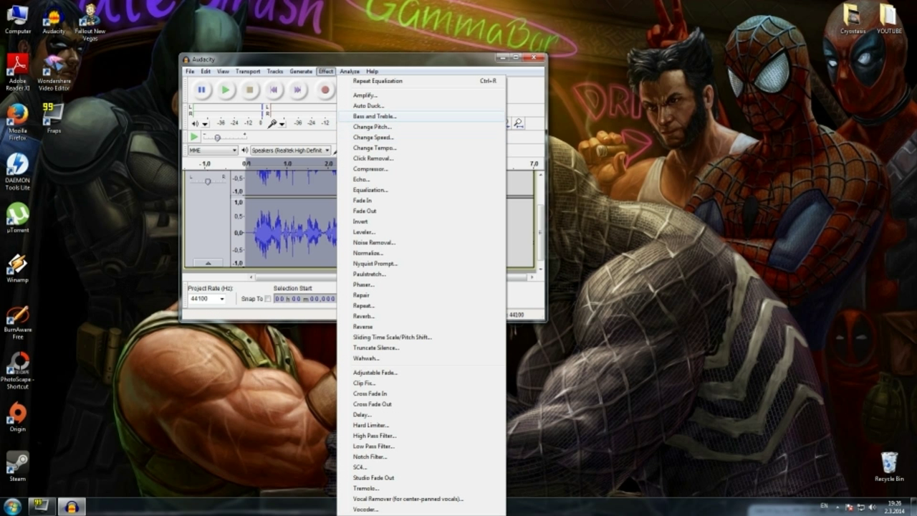
{"action": "left_click", "coordinate": [374, 116]}
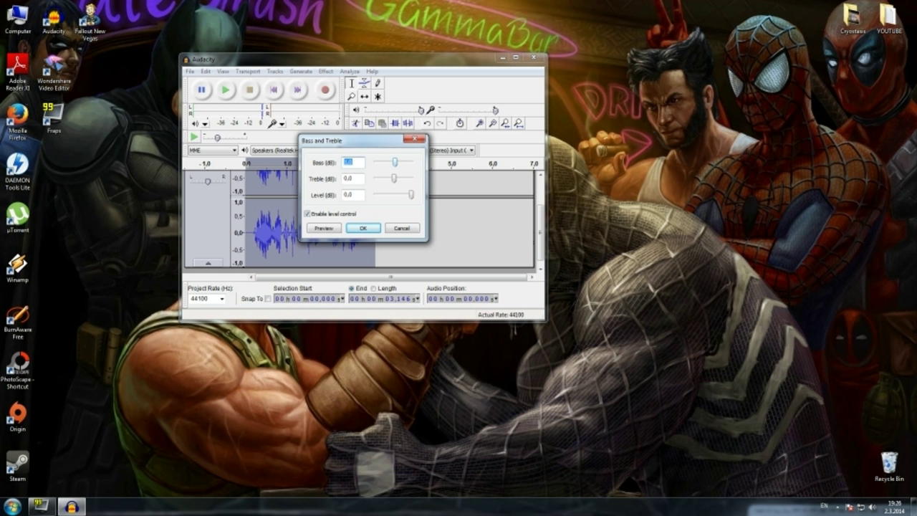
{"action": "left_click", "coordinate": [362, 228]}
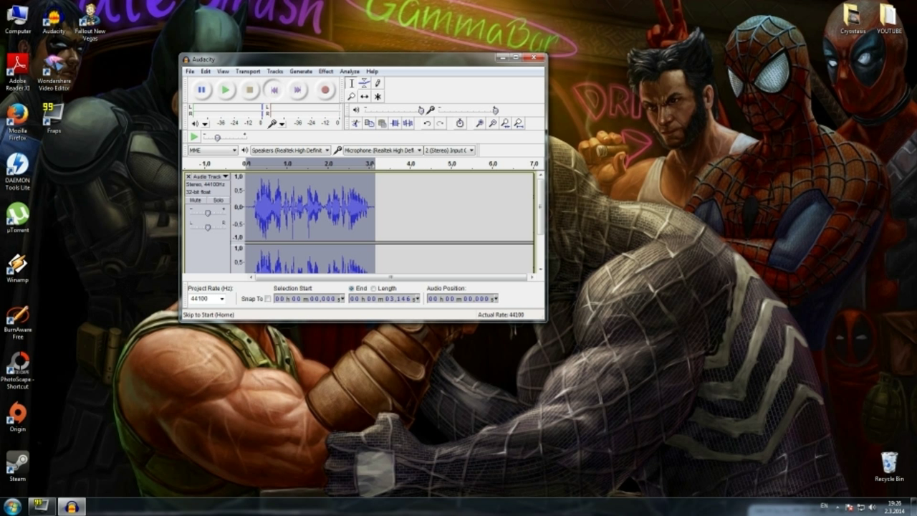
{"action": "left_click", "coordinate": [273, 89]}
{"action": "key", "text": "space"}
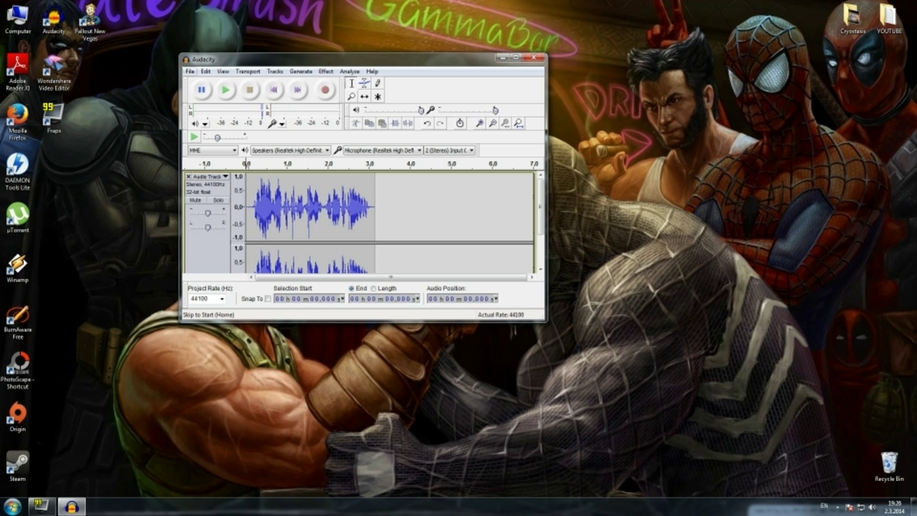
Export the clip to the Desktop as WAV file '1', accepting the metadata.
{"action": "left_click", "coordinate": [190, 72]}
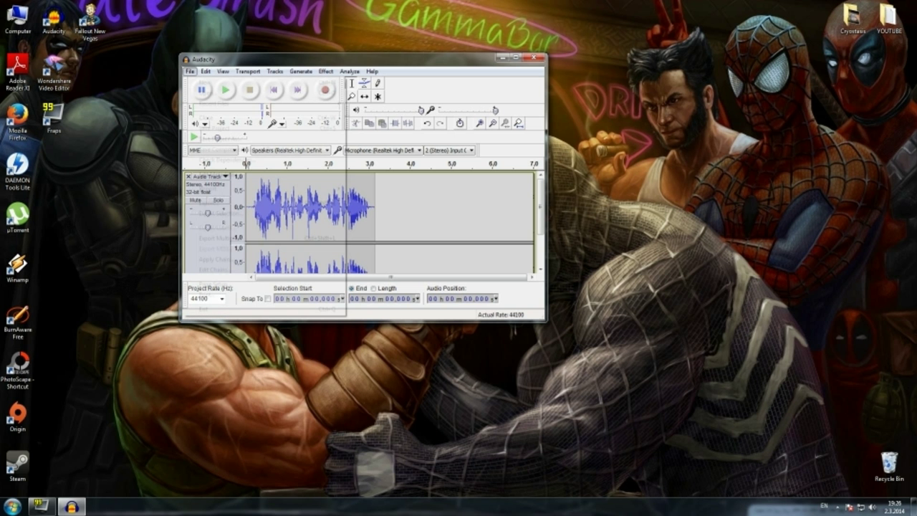
{"action": "left_click", "coordinate": [207, 202]}
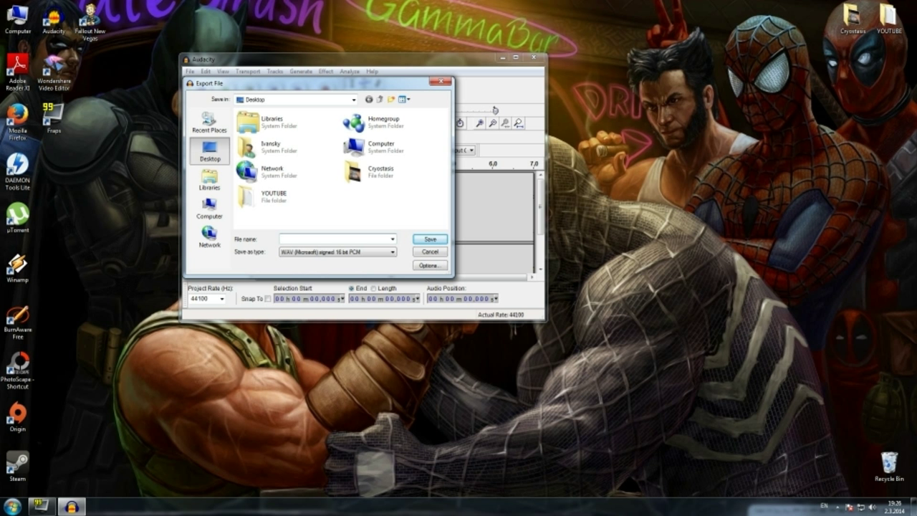
{"action": "type", "text": "1"}
{"action": "key", "text": "Return"}
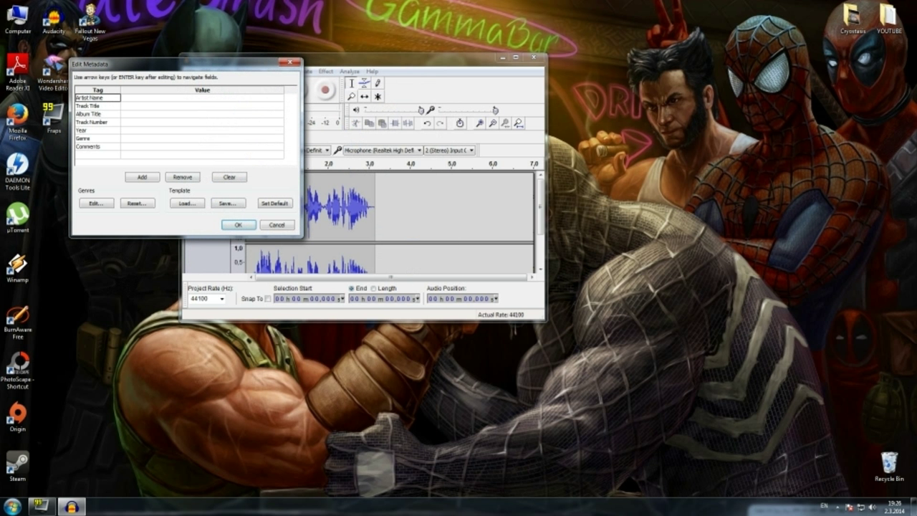
{"action": "left_click", "coordinate": [238, 224]}
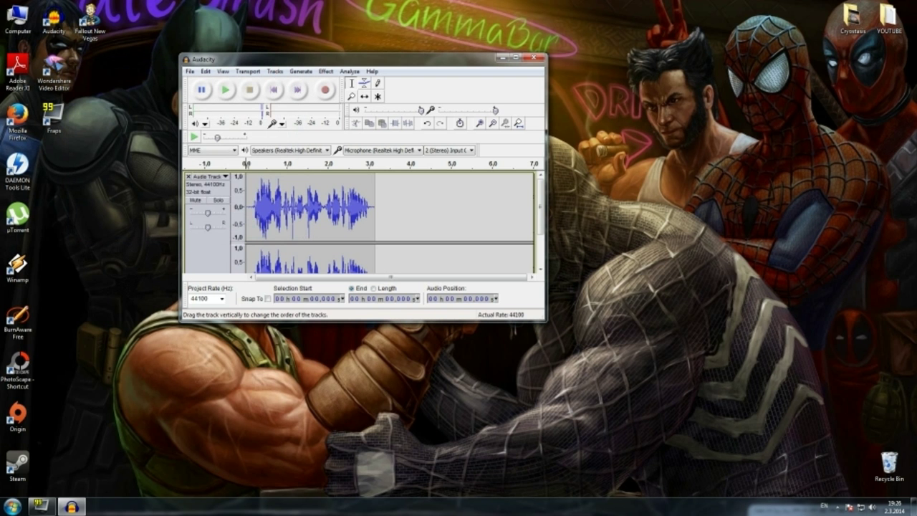